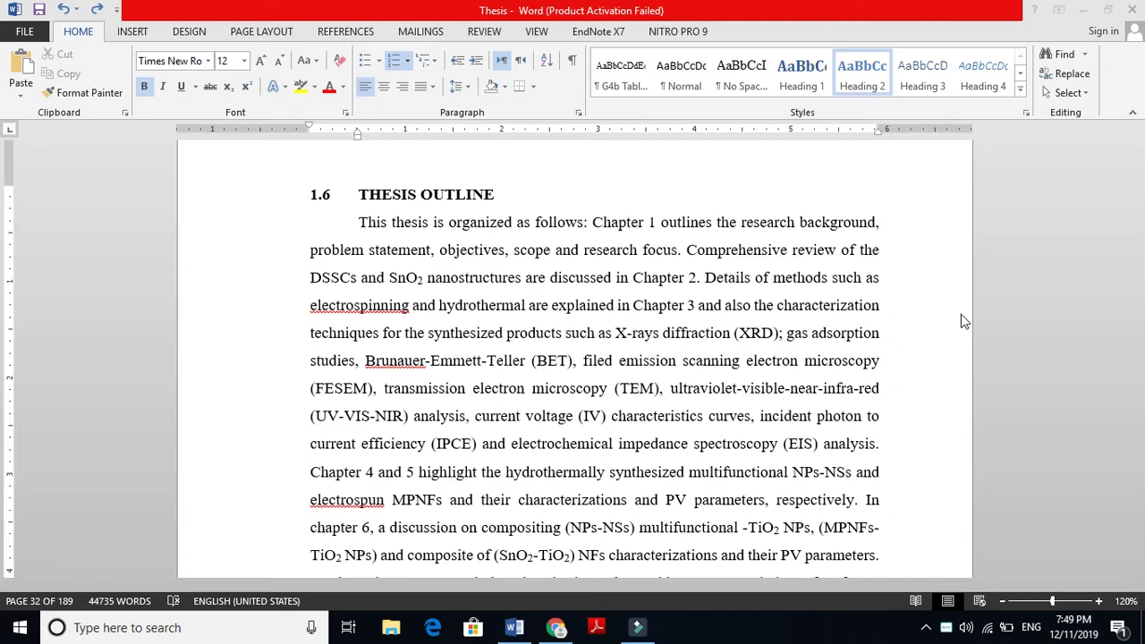
Step: Paste the red '(Thesis Organization)' after the '1.6 THESIS OUTLINE' heading and bold it
click(505, 195)
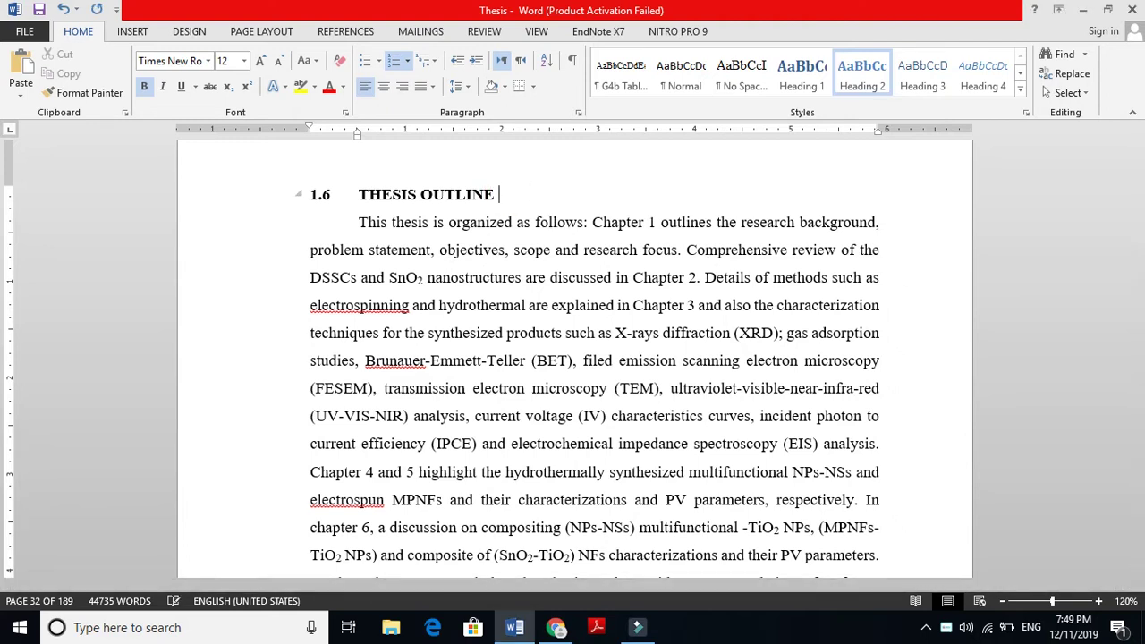
text((Thesis Organization))
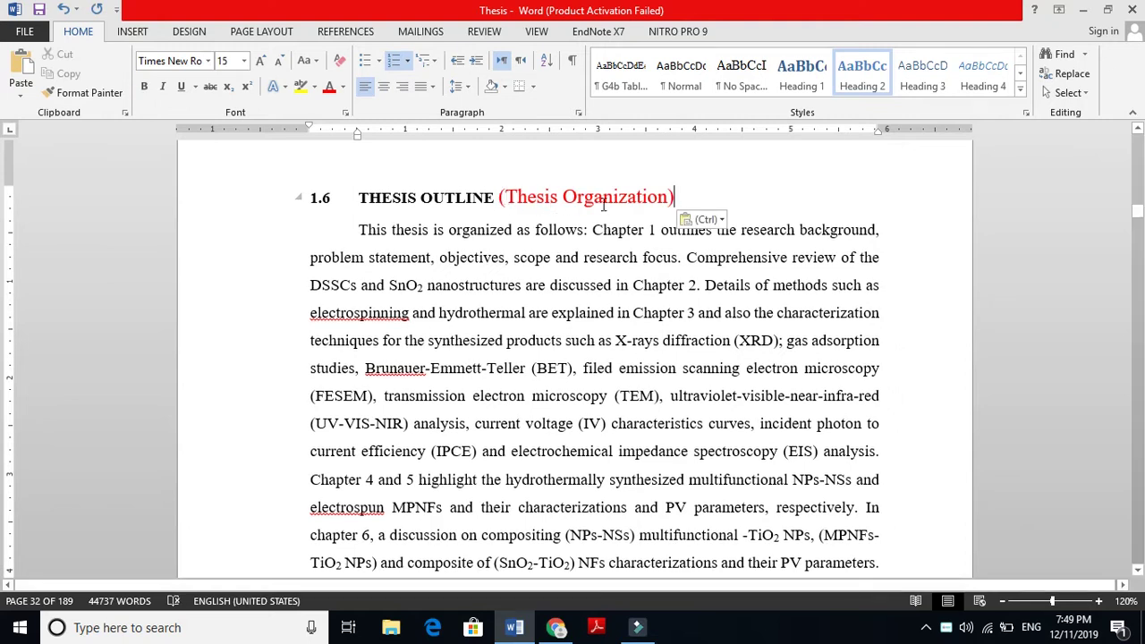
click(602, 200)
drag(667, 199, 505, 198)
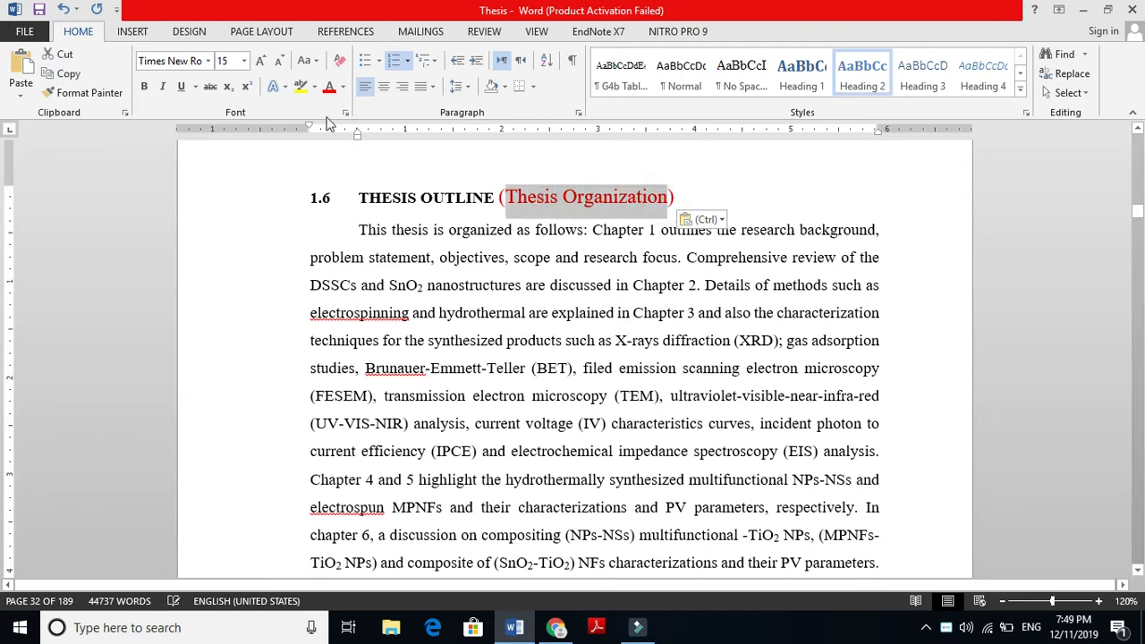
click(144, 87)
click(612, 257)
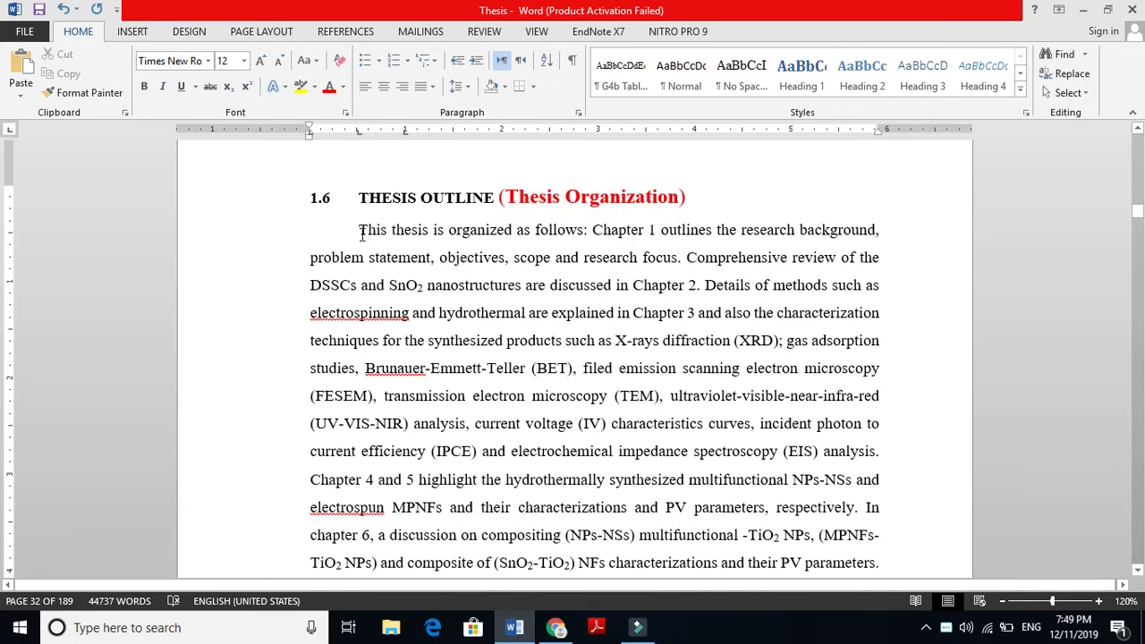
drag(360, 232, 406, 529)
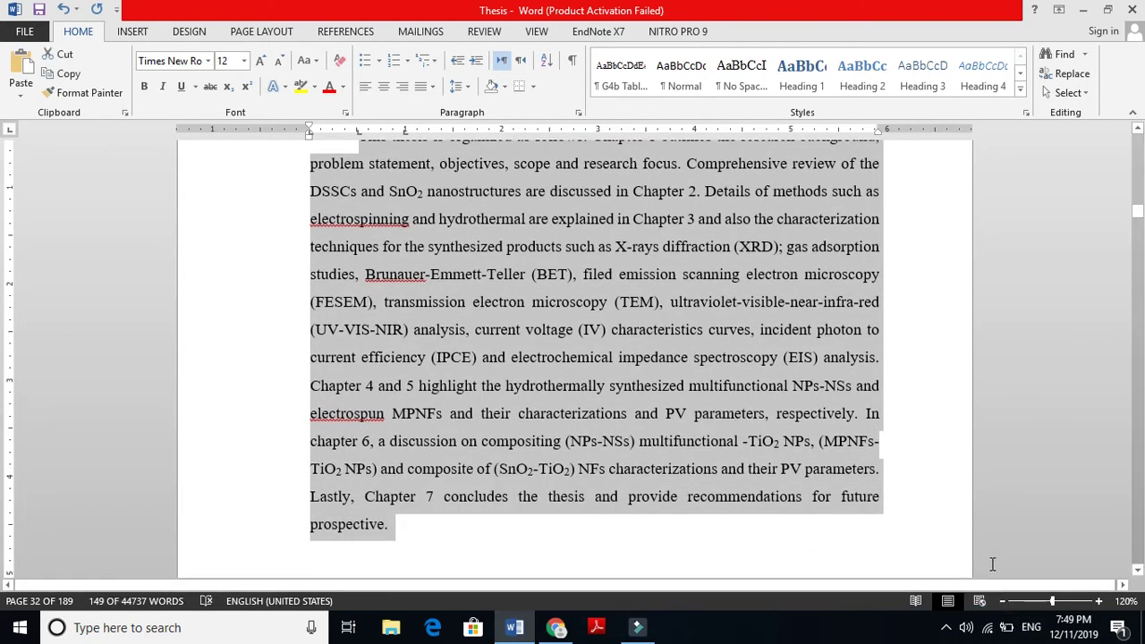
click(925, 348)
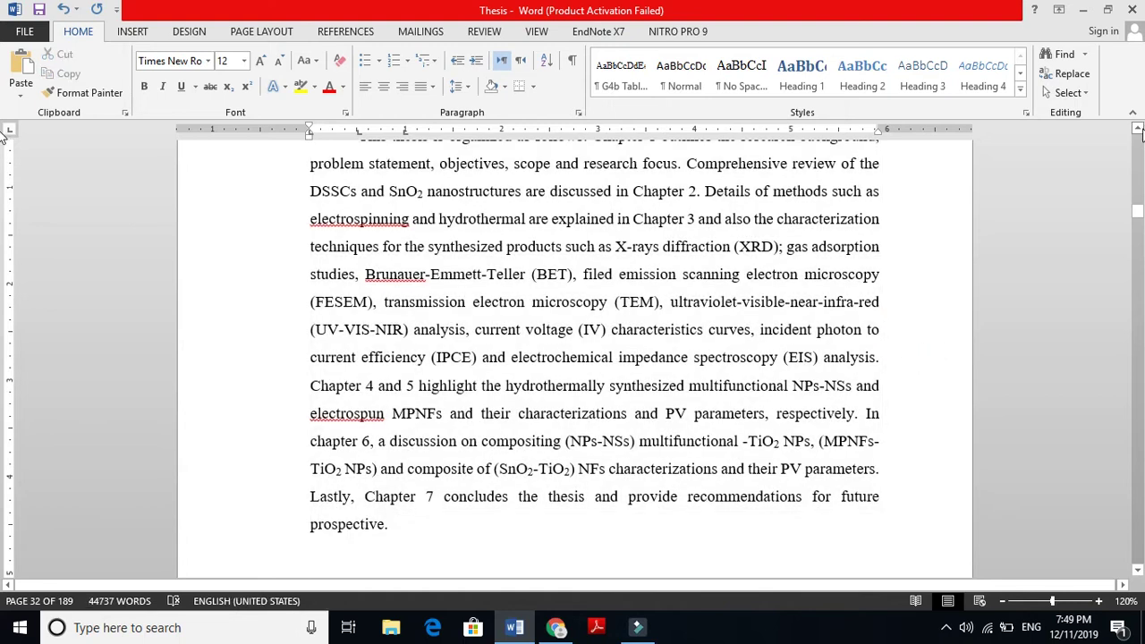
click(1137, 130)
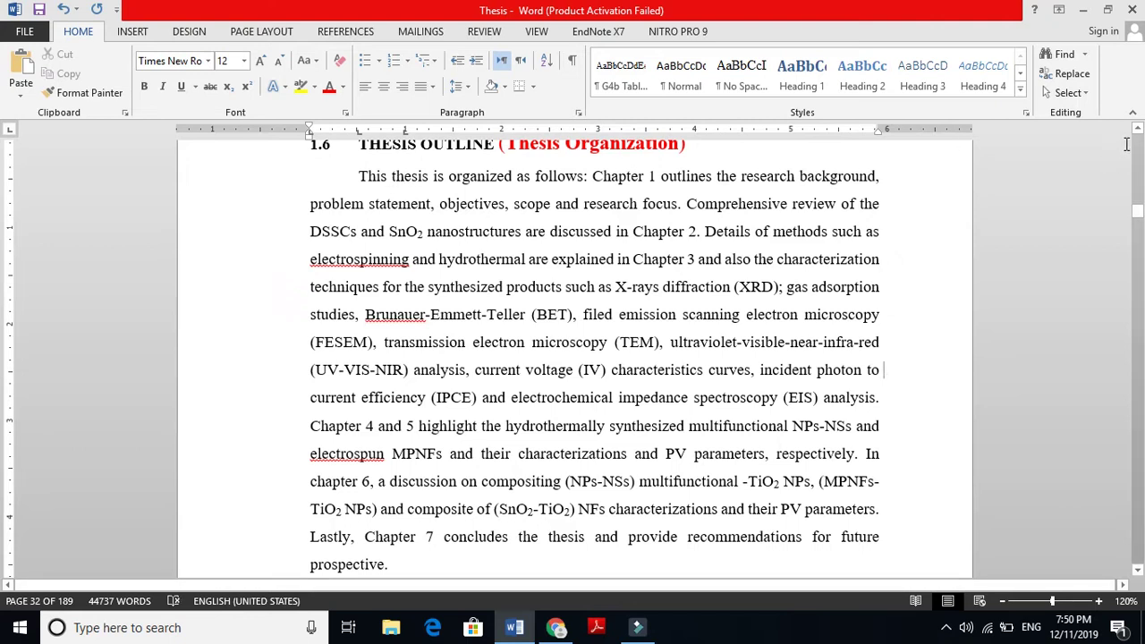
scroll(1129, 139, up, 1)
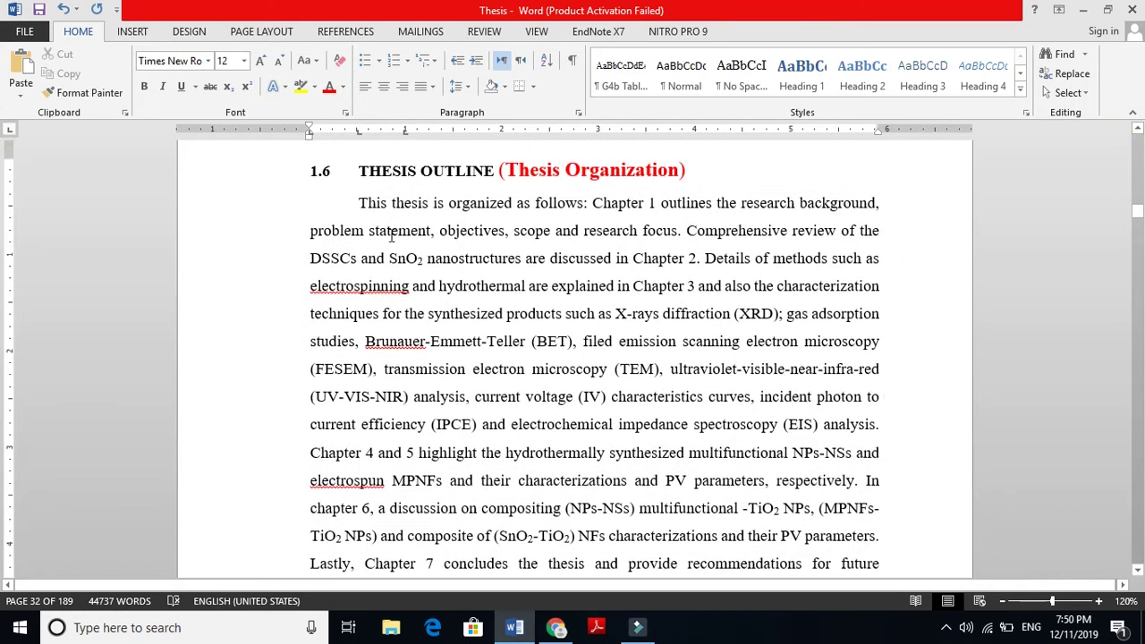
Step: Bold the phrases 'Chapter 1' and 'the research background' in the outline paragraph
drag(358, 203, 662, 201)
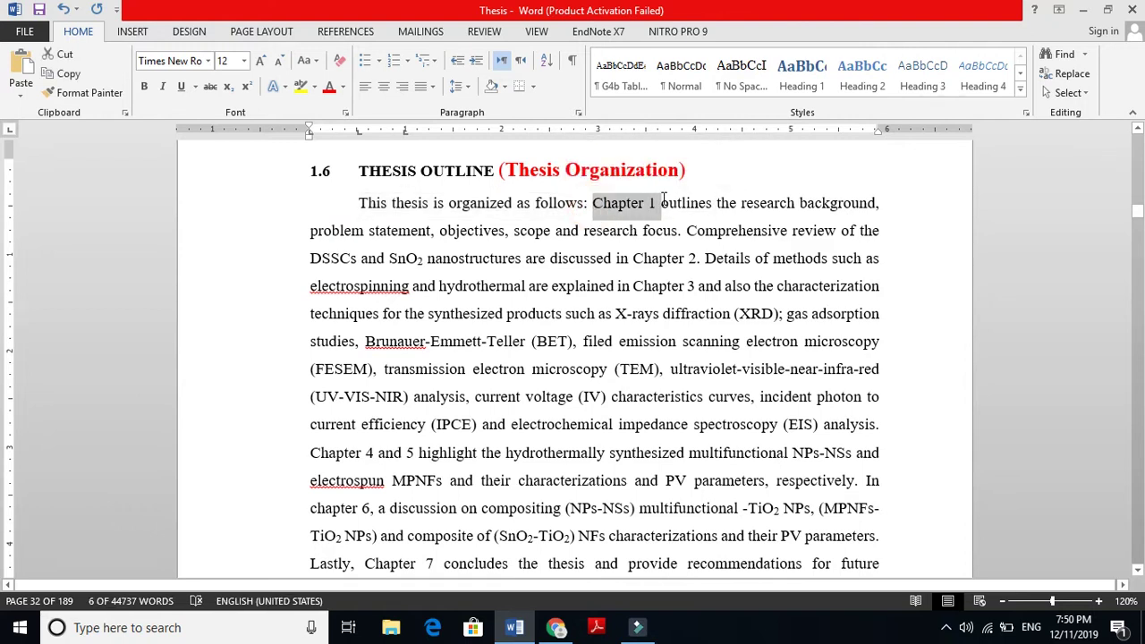
click(144, 86)
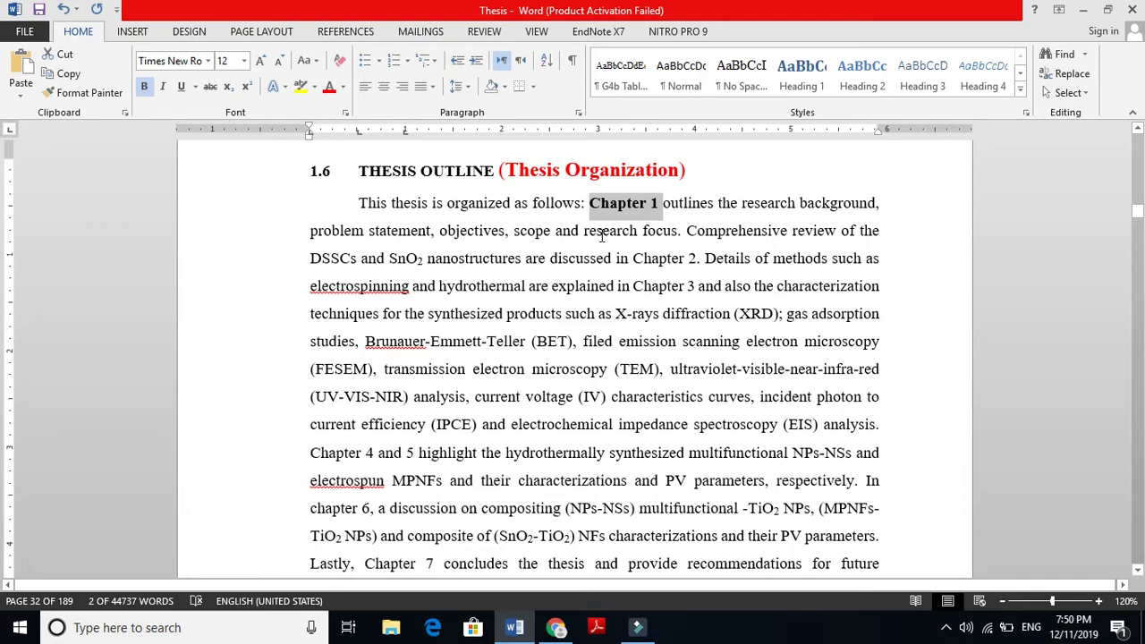
click(688, 174)
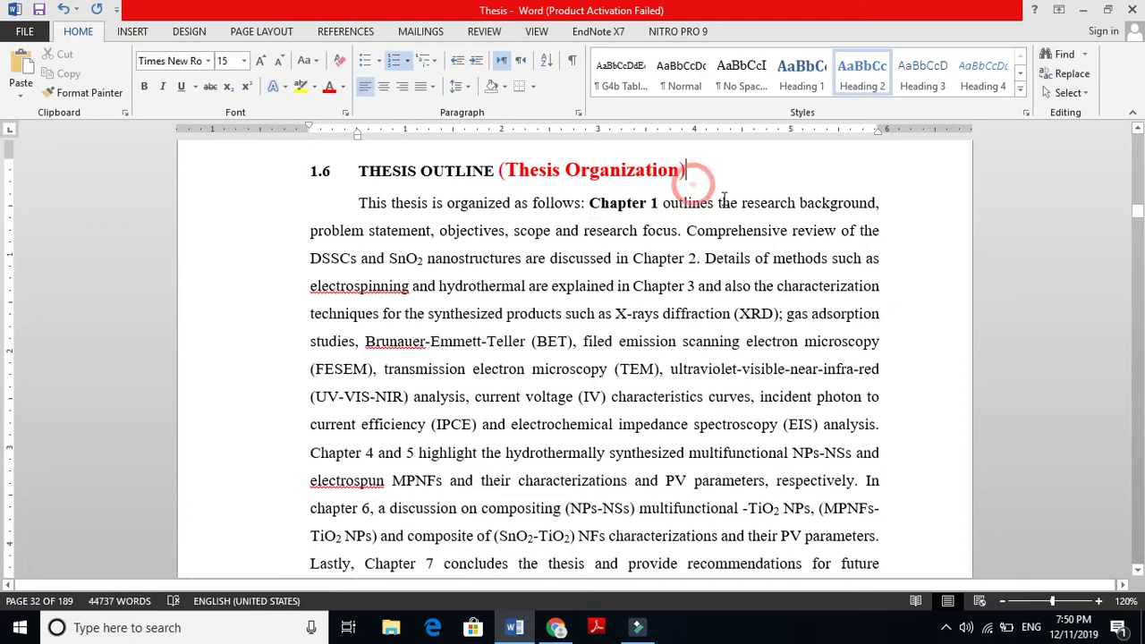
drag(718, 205, 840, 204)
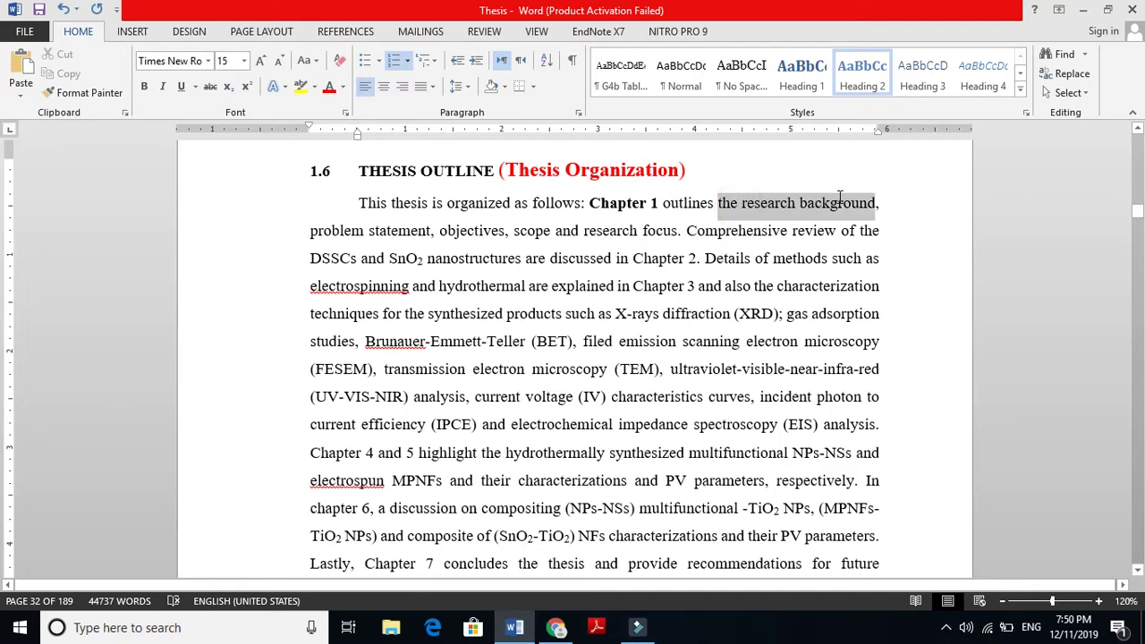
click(144, 86)
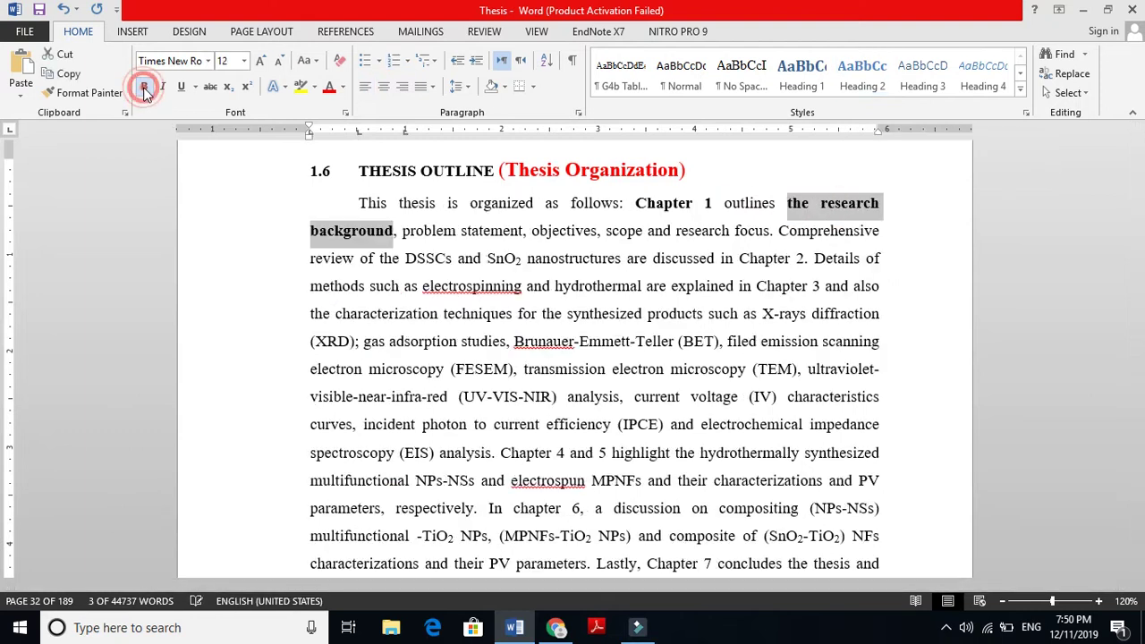
click(429, 239)
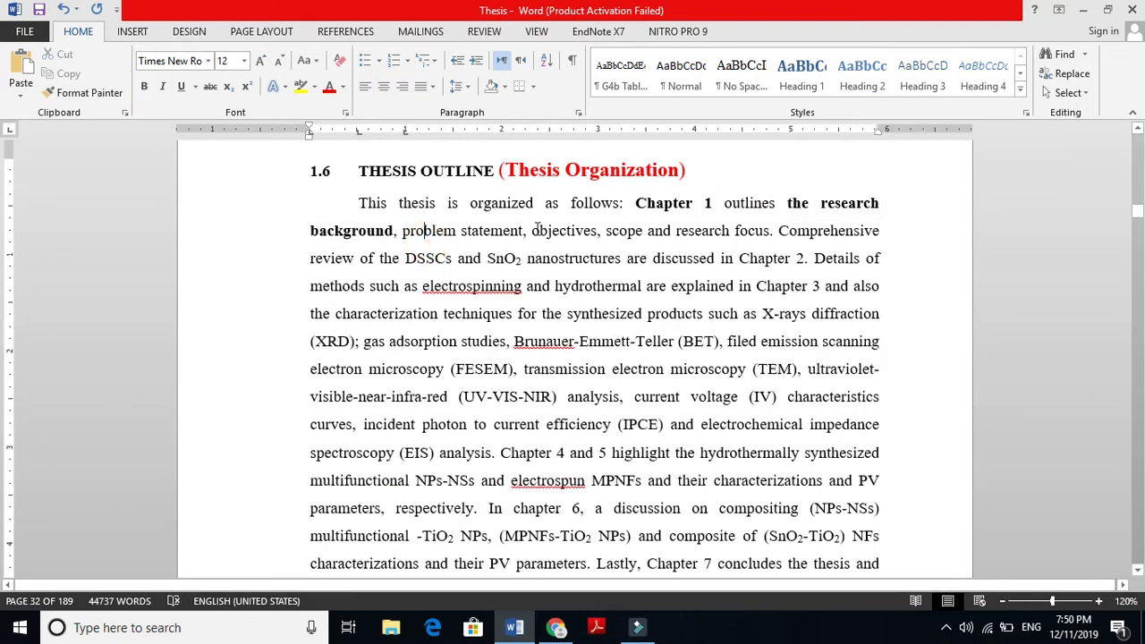
Step: Apply yellow highlight to 'problem statement', 'objectives', 'scope' and 'research focus'
drag(530, 231, 401, 233)
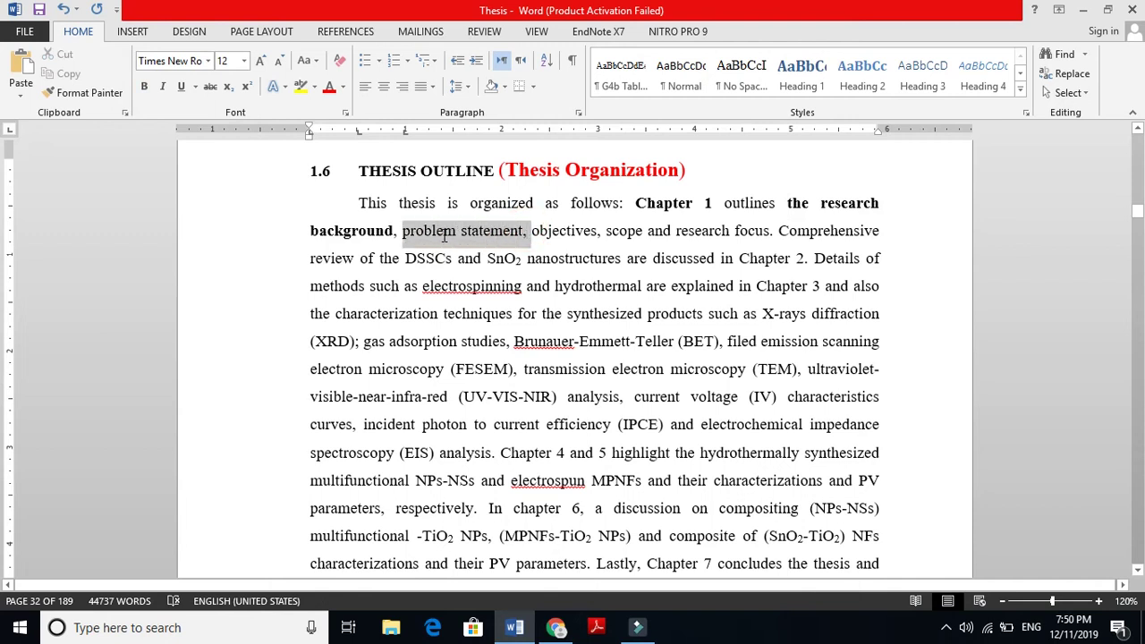
click(302, 86)
click(555, 230)
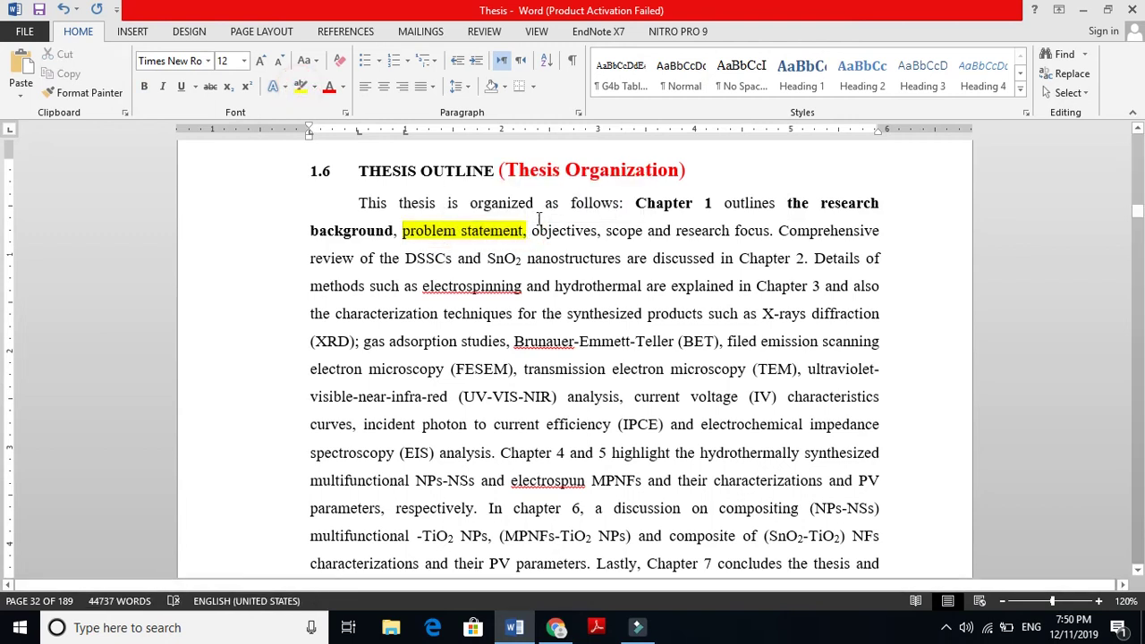
double_click(556, 231)
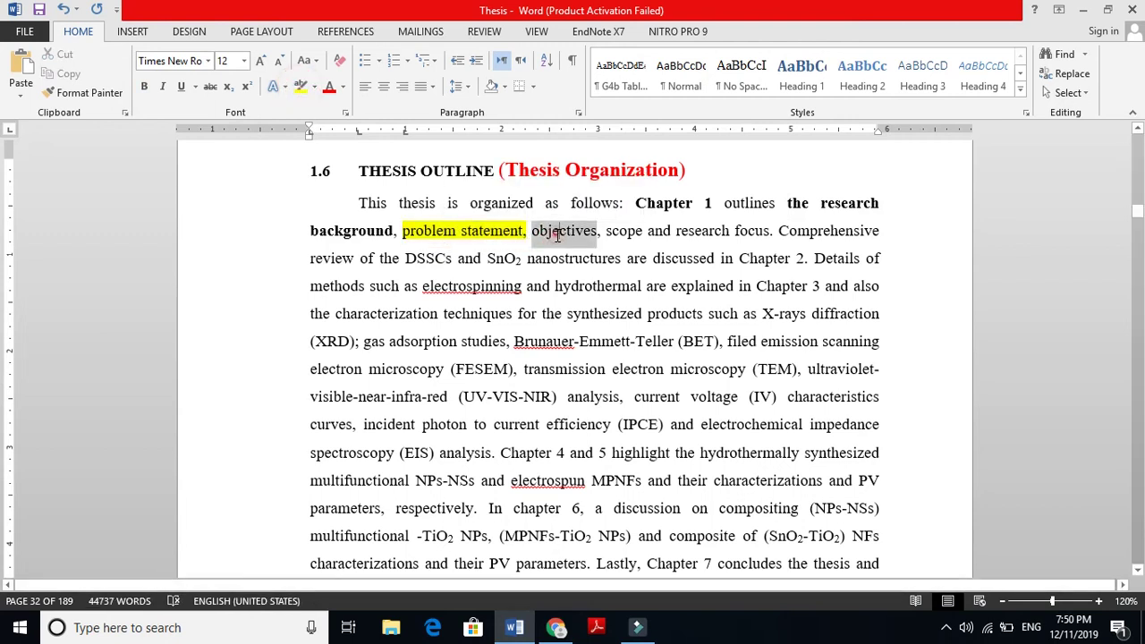
click(302, 85)
double_click(626, 231)
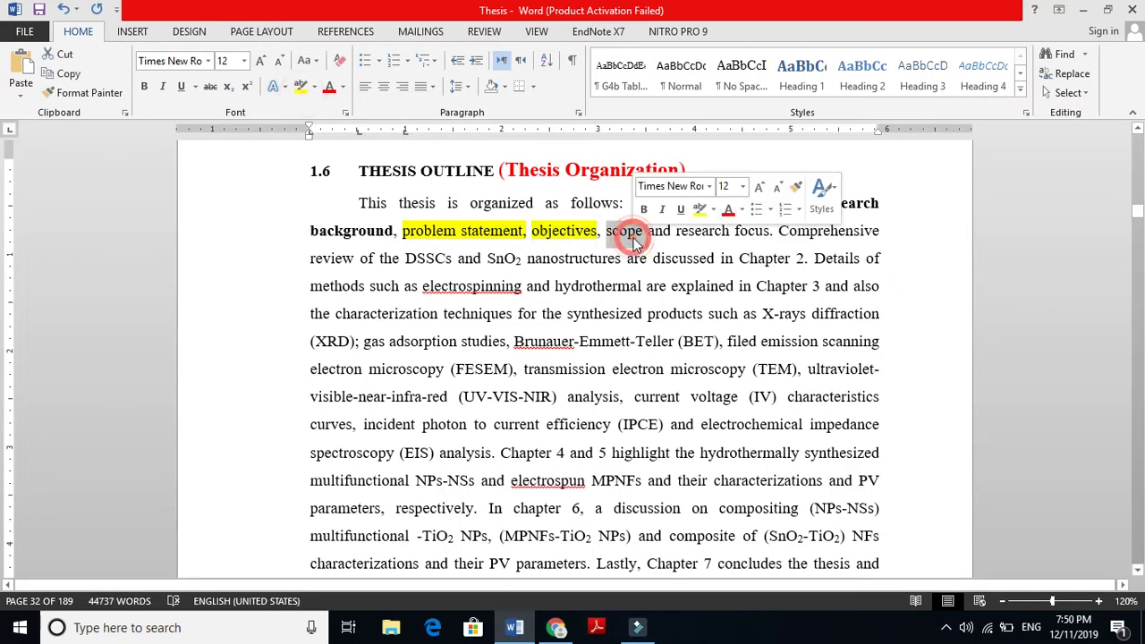
click(301, 86)
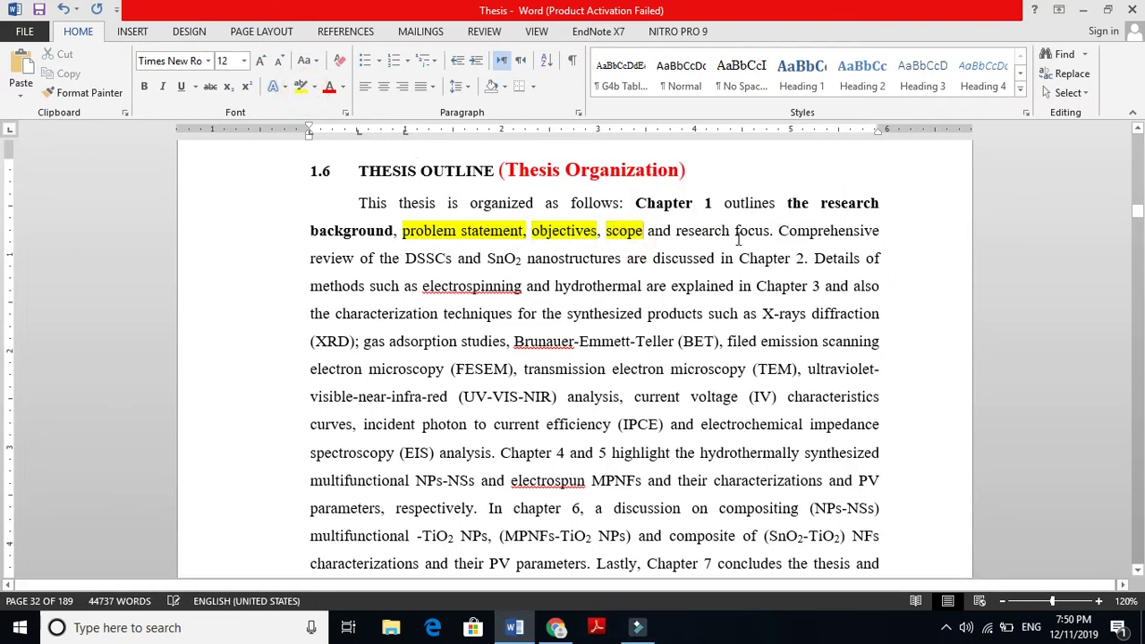
drag(769, 231, 676, 231)
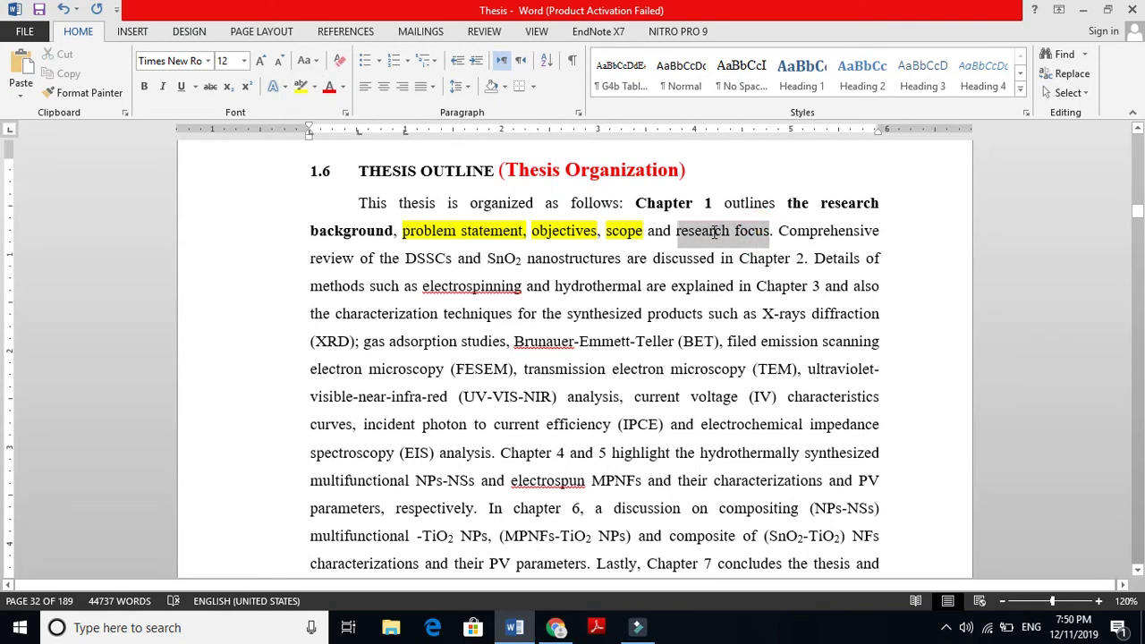
click(302, 86)
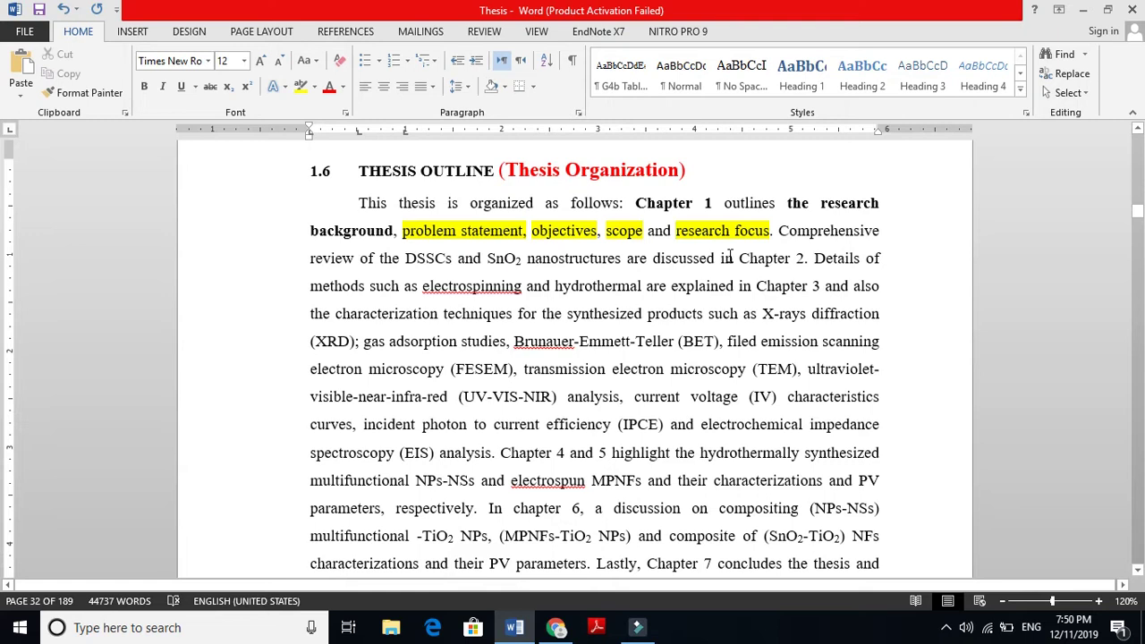
click(727, 257)
Step: Highlight the Chapter 2 sentence on reviewing DSSCs and SnO2 nanostructures in yellow
drag(776, 231, 805, 259)
click(301, 86)
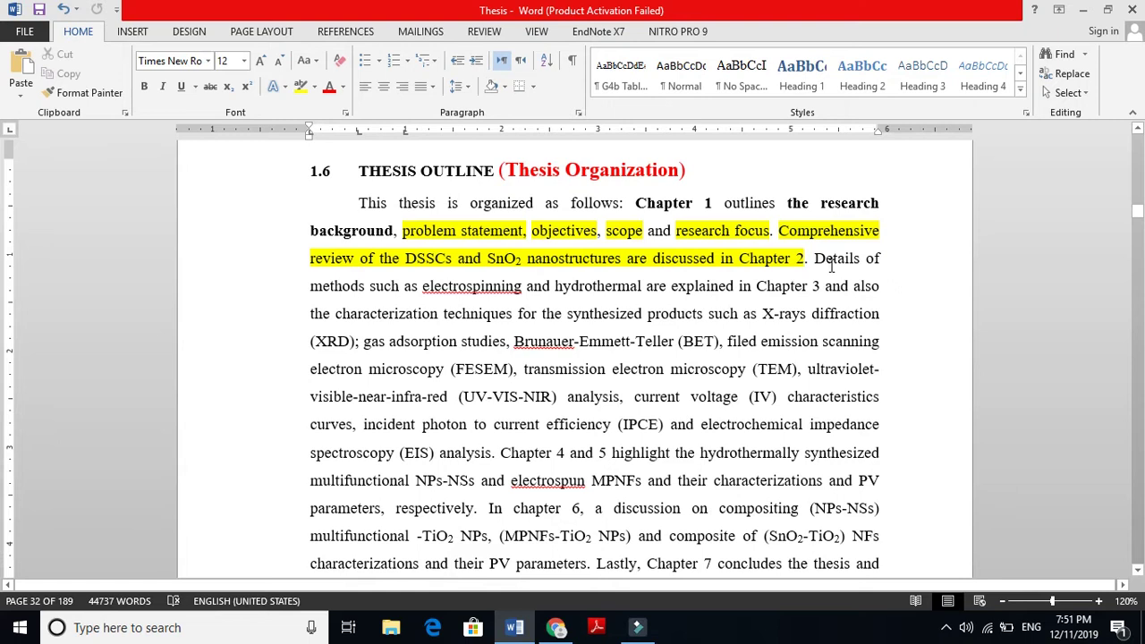
double_click(829, 259)
click(323, 299)
click(466, 295)
double_click(597, 287)
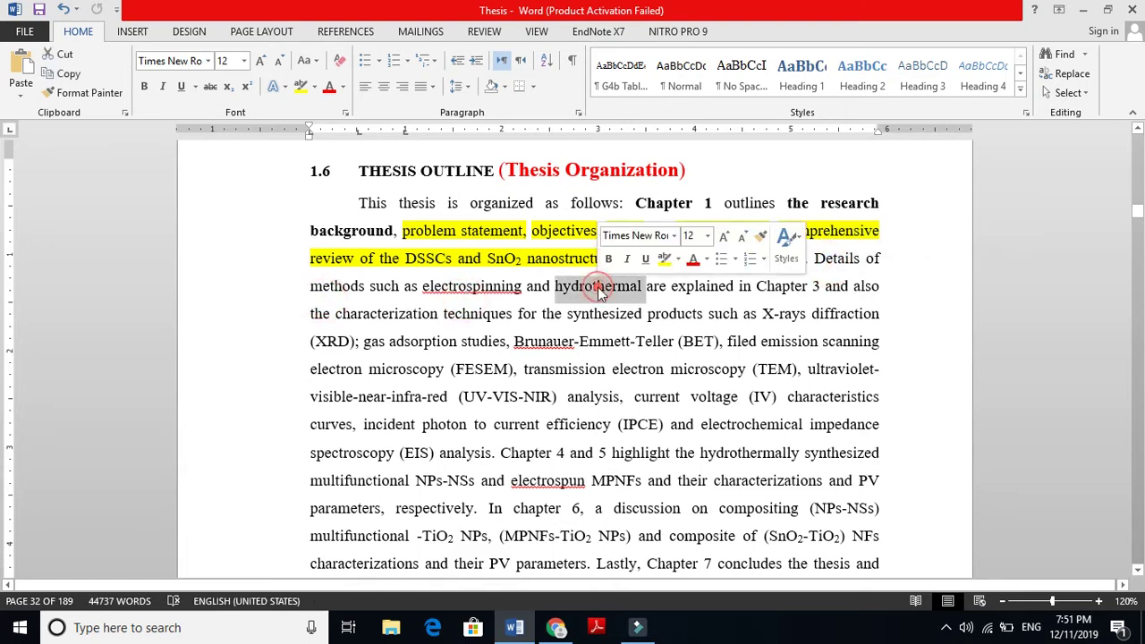
click(716, 288)
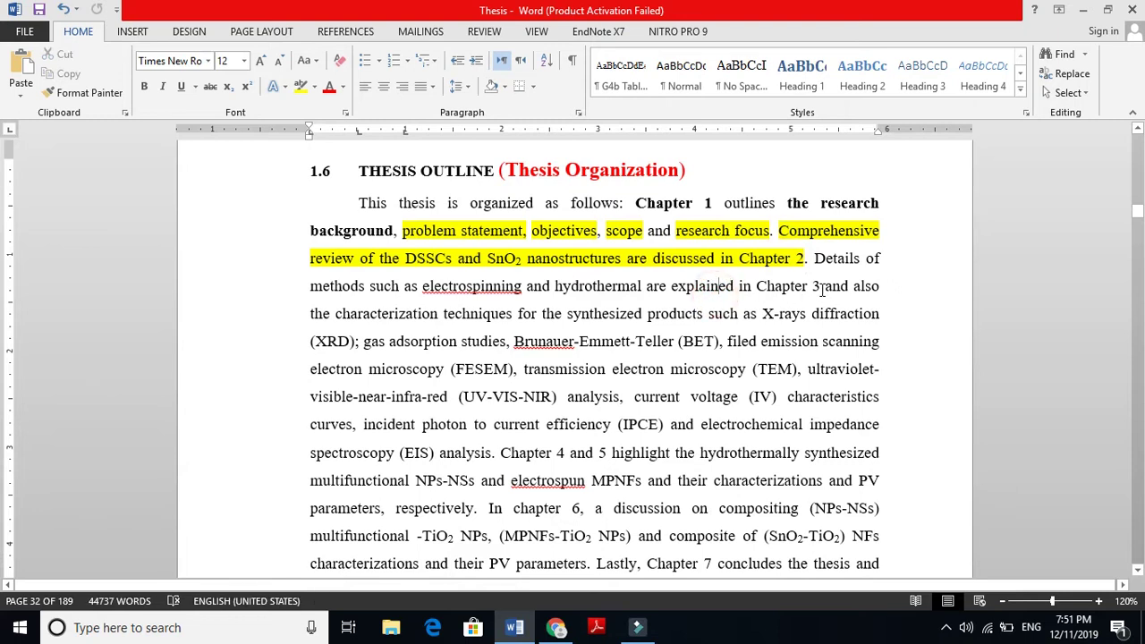
Step: Highlight the Chapter 3 sentence on electrospinning and hydrothermal methods in bright green
drag(821, 288, 816, 262)
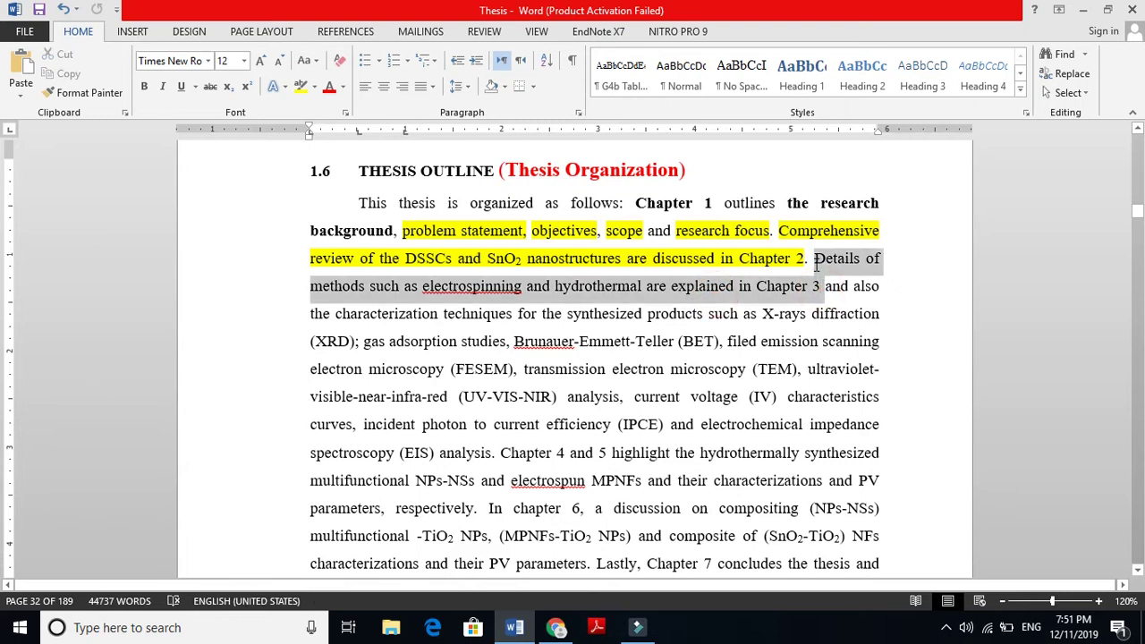
click(315, 87)
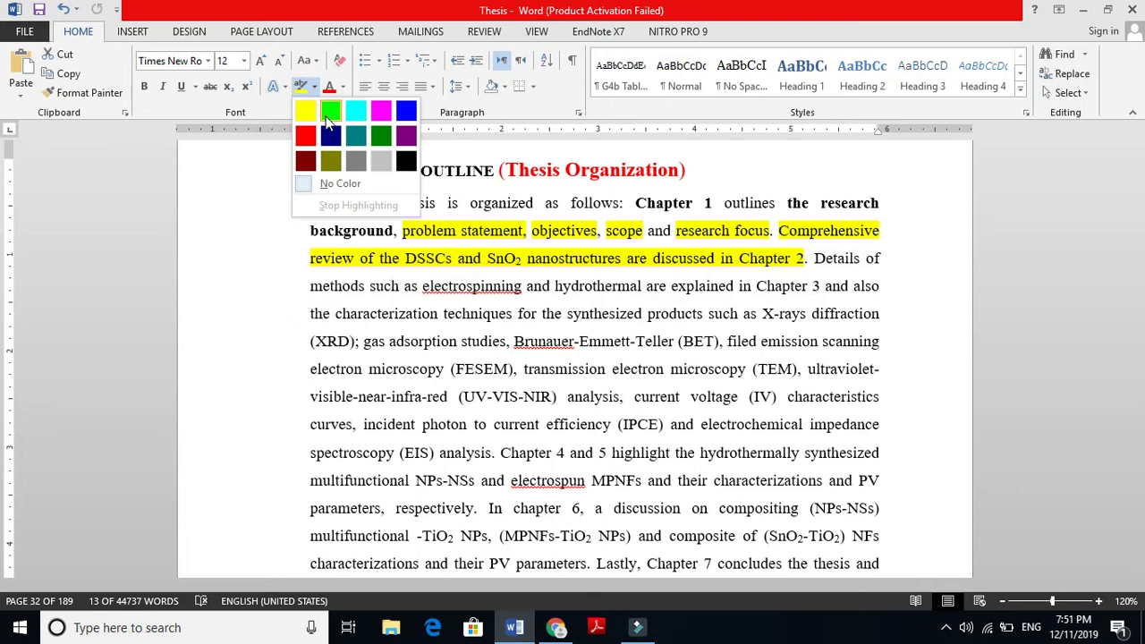
click(321, 107)
click(726, 356)
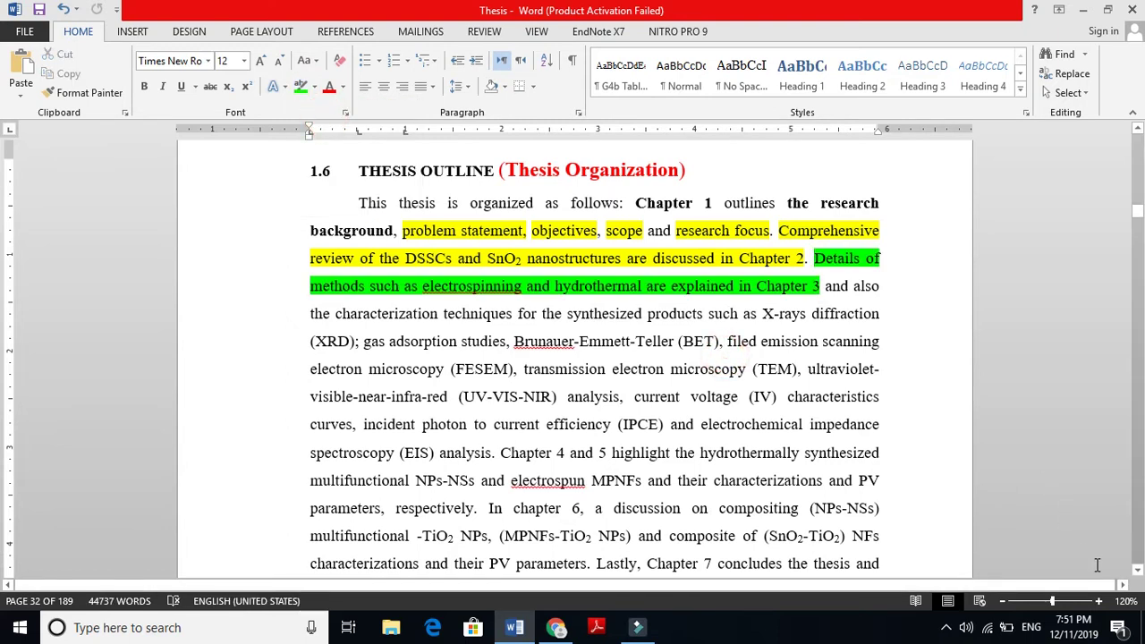
click(1098, 601)
click(1098, 601)
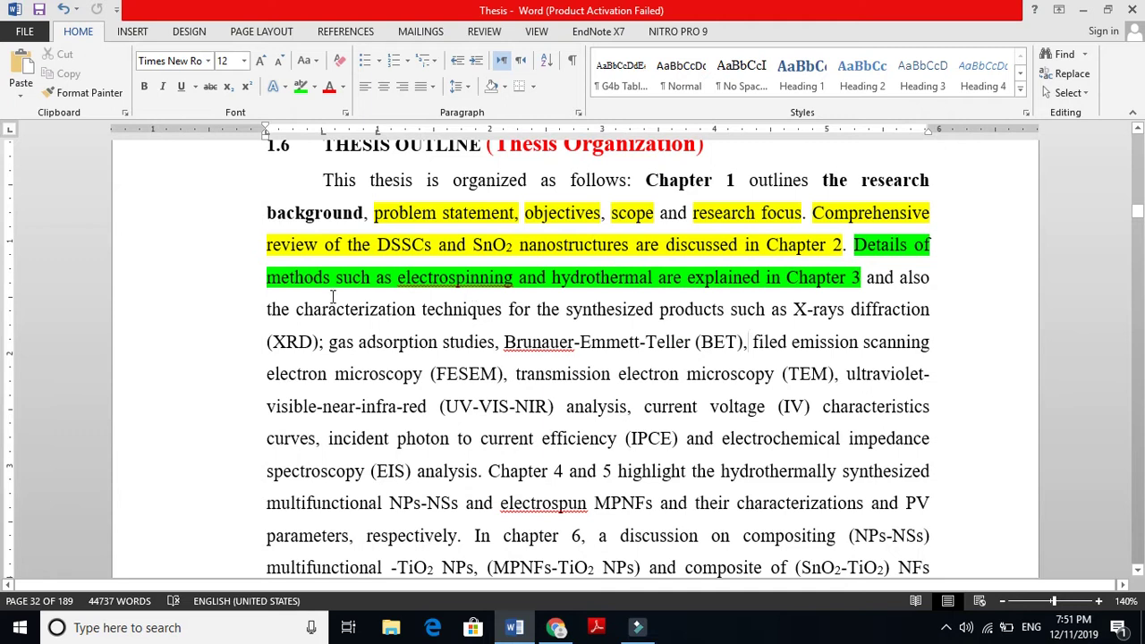
click(425, 291)
click(764, 277)
click(846, 277)
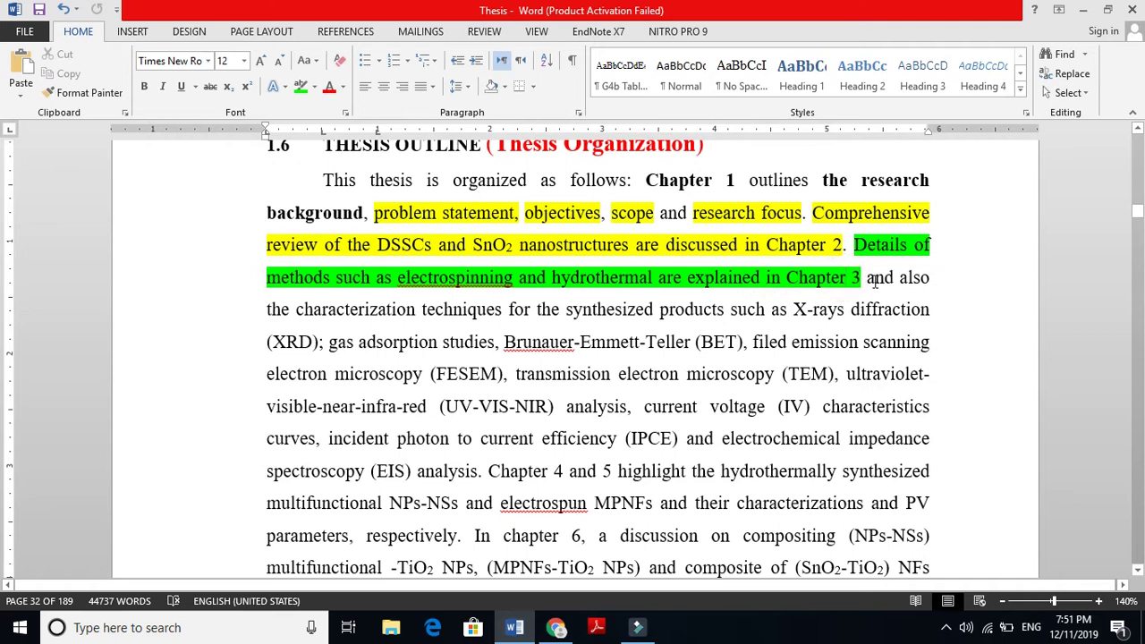